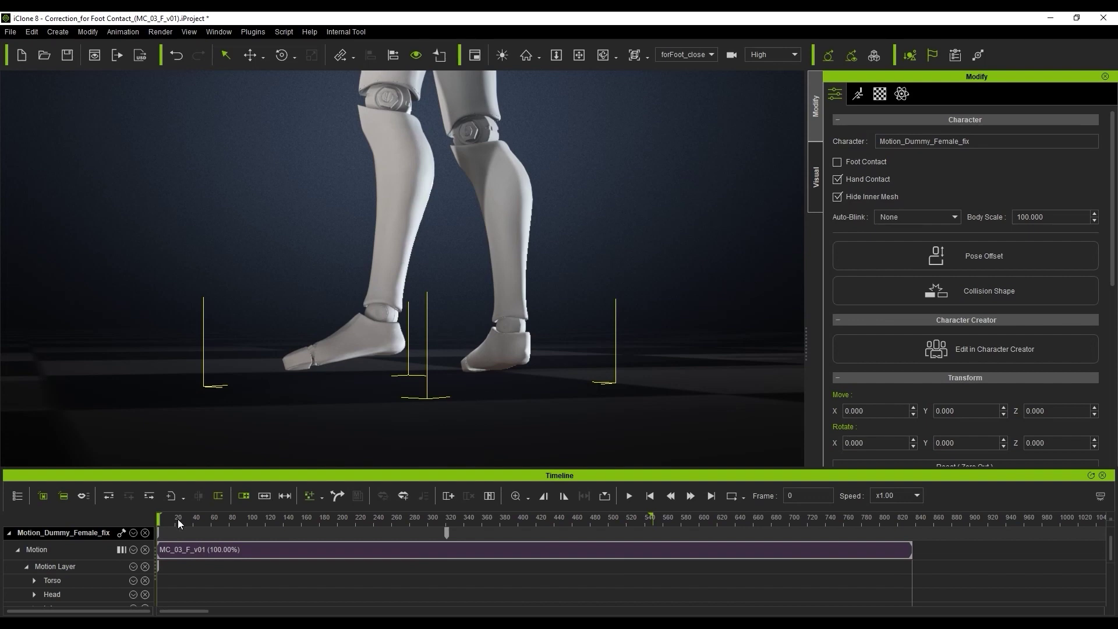
- Scrub and play the walking animation to check foot placement around frame 105
drag(177, 519, 310, 528)
click(628, 495)
drag(185, 518, 310, 527)
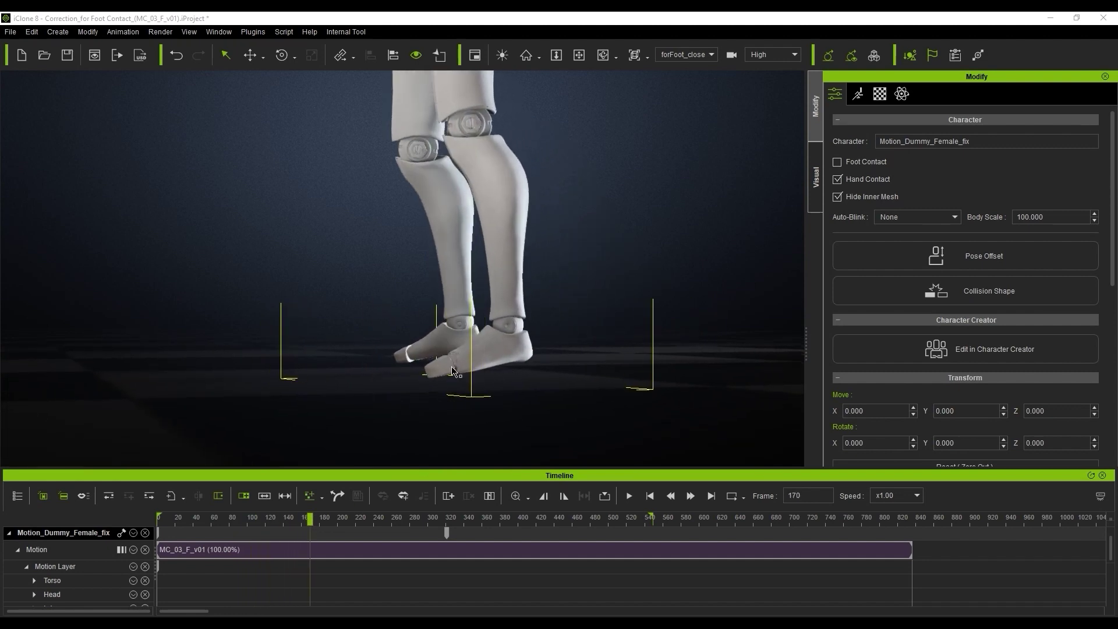
click(629, 495)
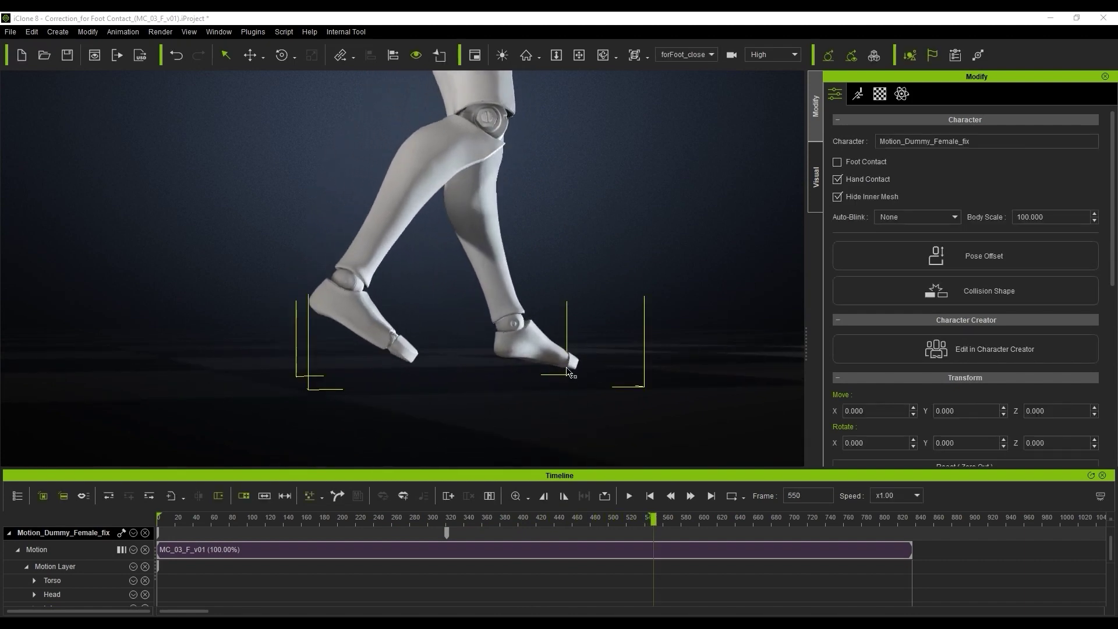
- At frame 308, enable Foot Contact for the dummy and replay the walk from the start
drag(446, 517, 434, 521)
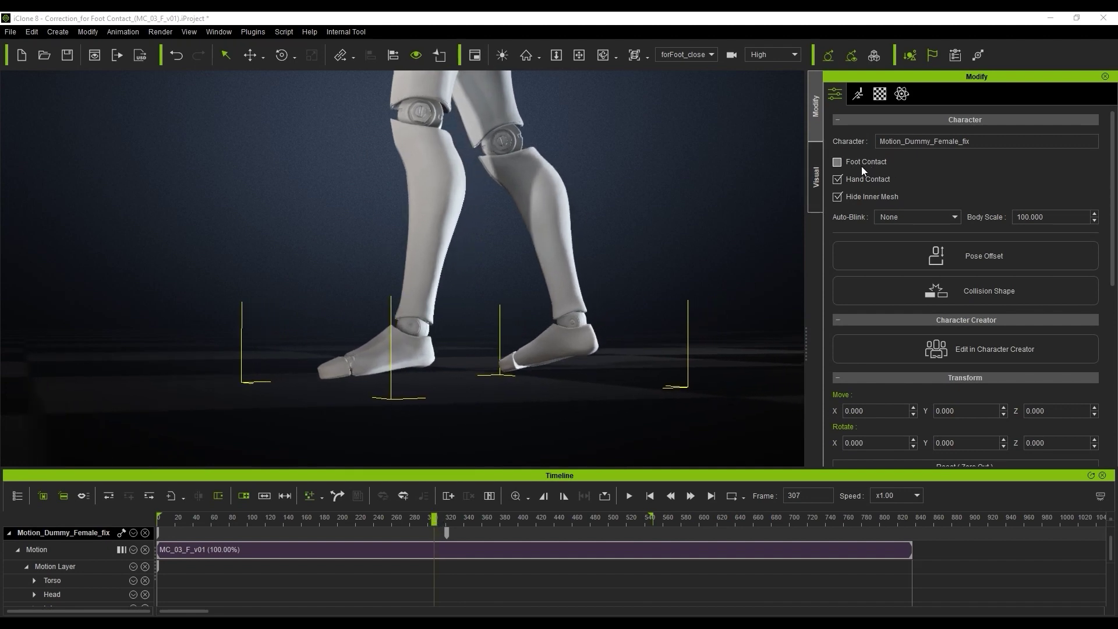
click(878, 163)
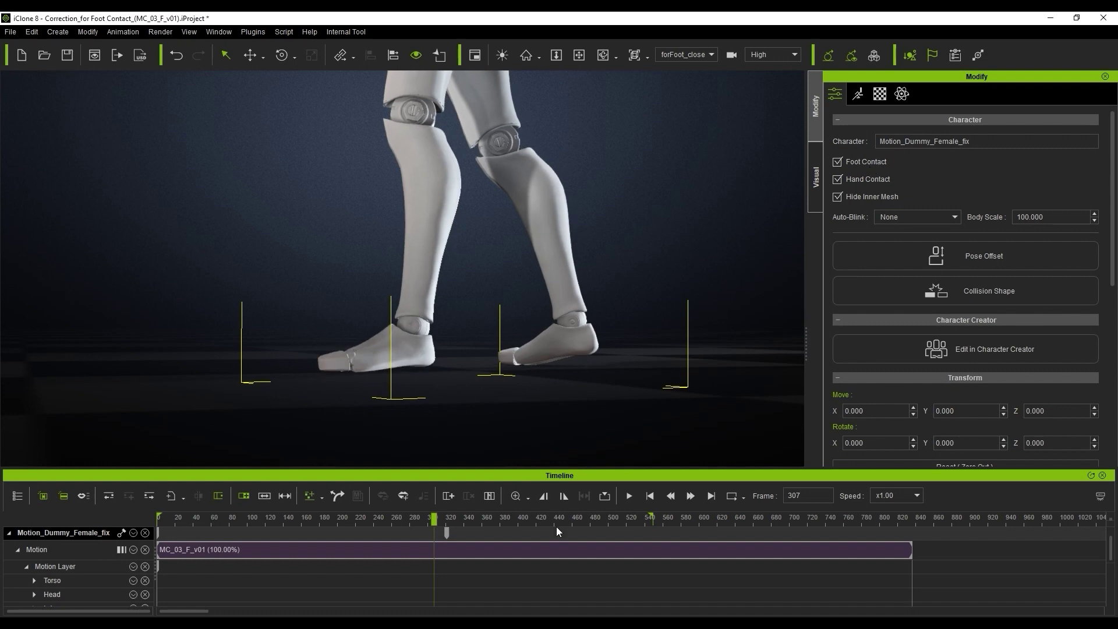
click(648, 496)
click(629, 496)
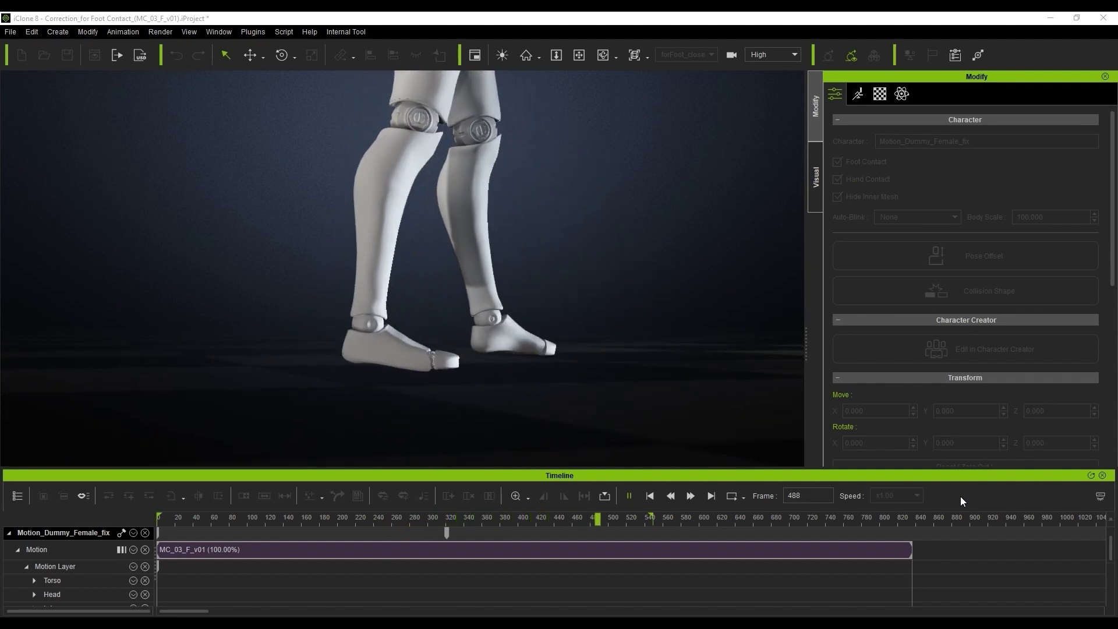
key(space)
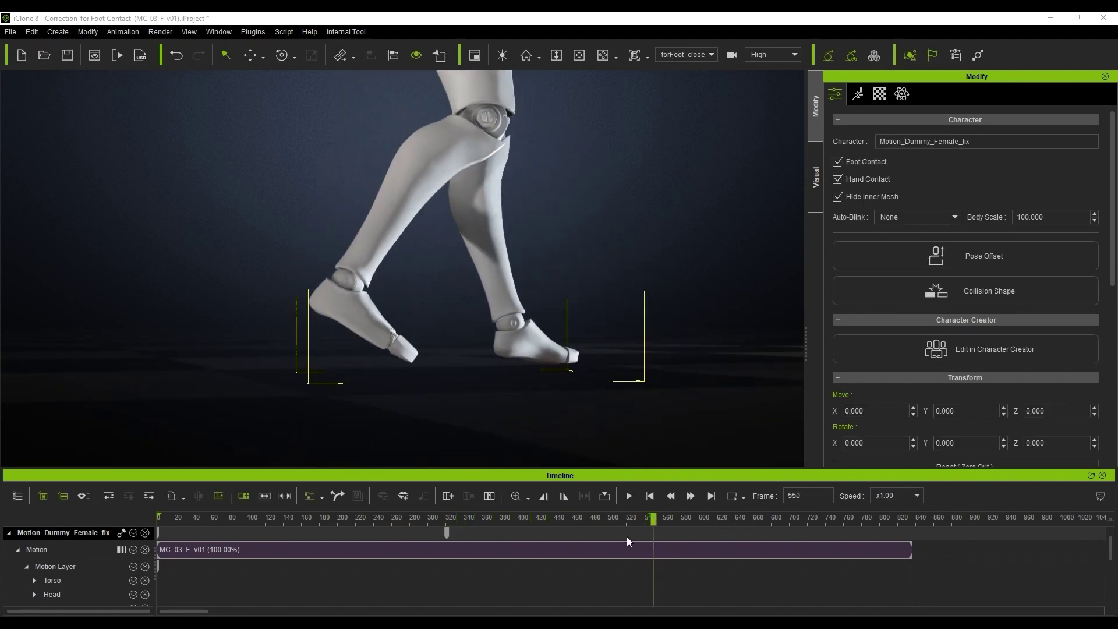
click(185, 517)
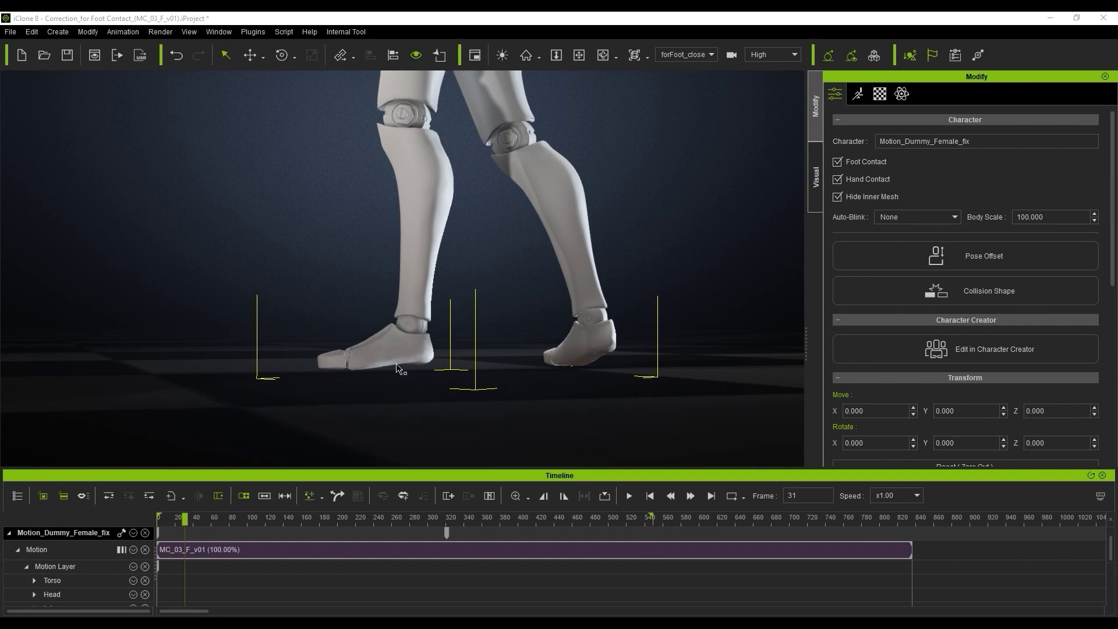
drag(190, 521, 202, 521)
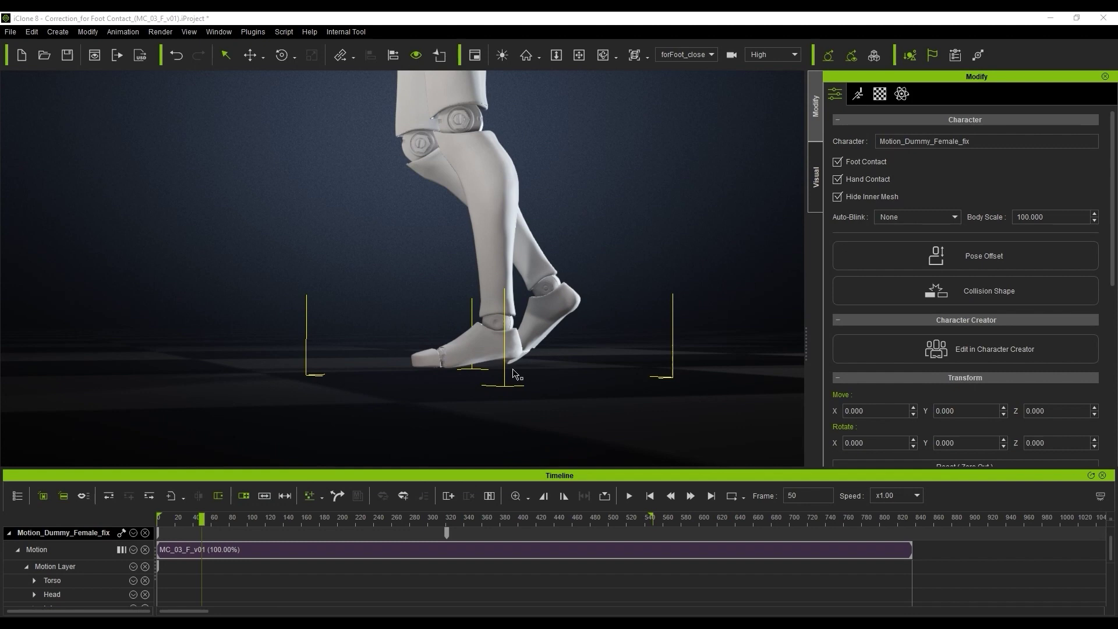
drag(201, 520, 291, 525)
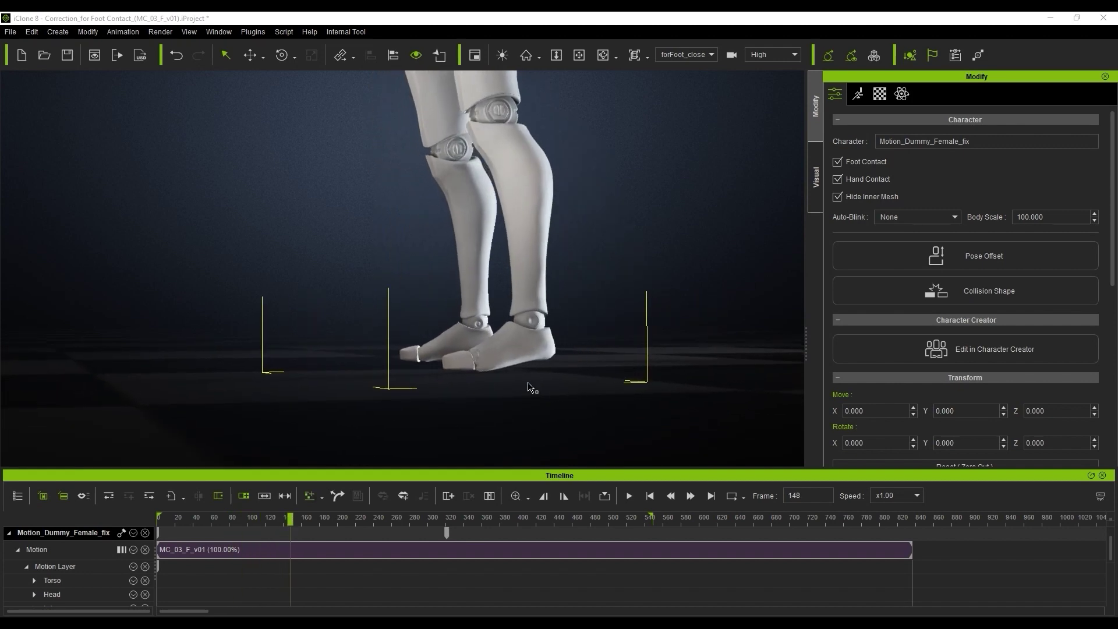
- Open Edit Motion Layer on the walking dummy and drag its hips down so the knees bend
double_click(478, 364)
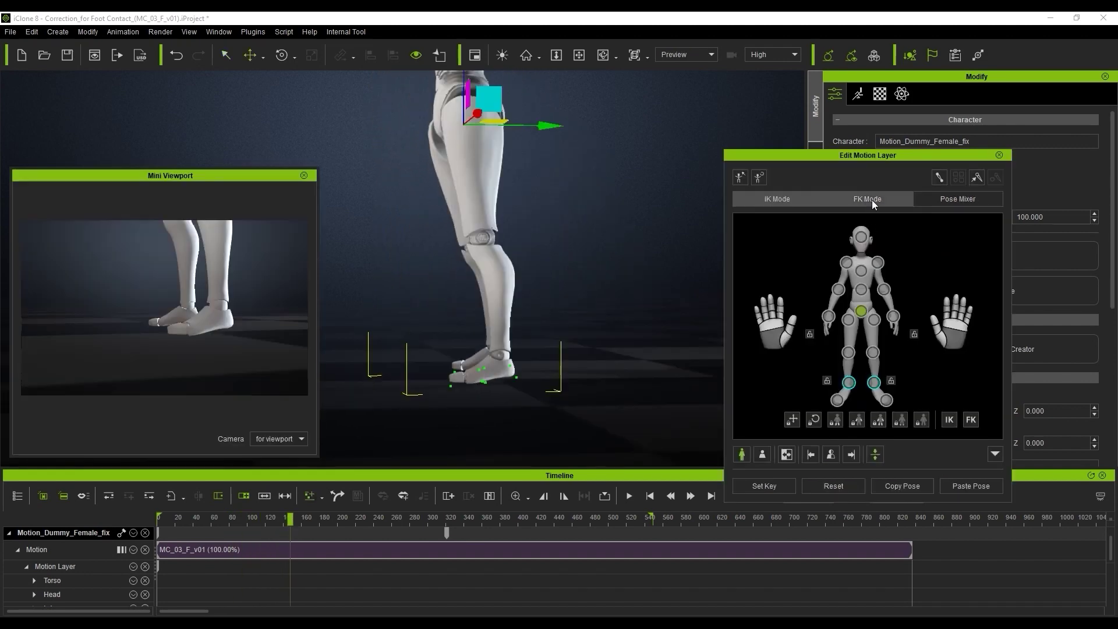
click(868, 199)
drag(464, 83, 467, 89)
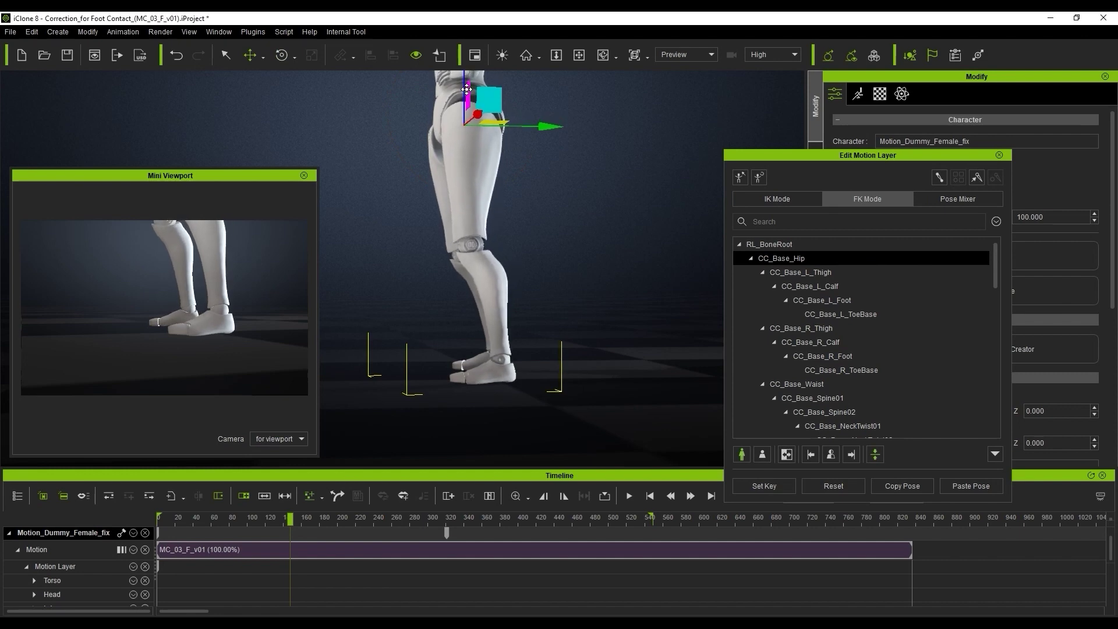
scroll(548, 380, up, 6)
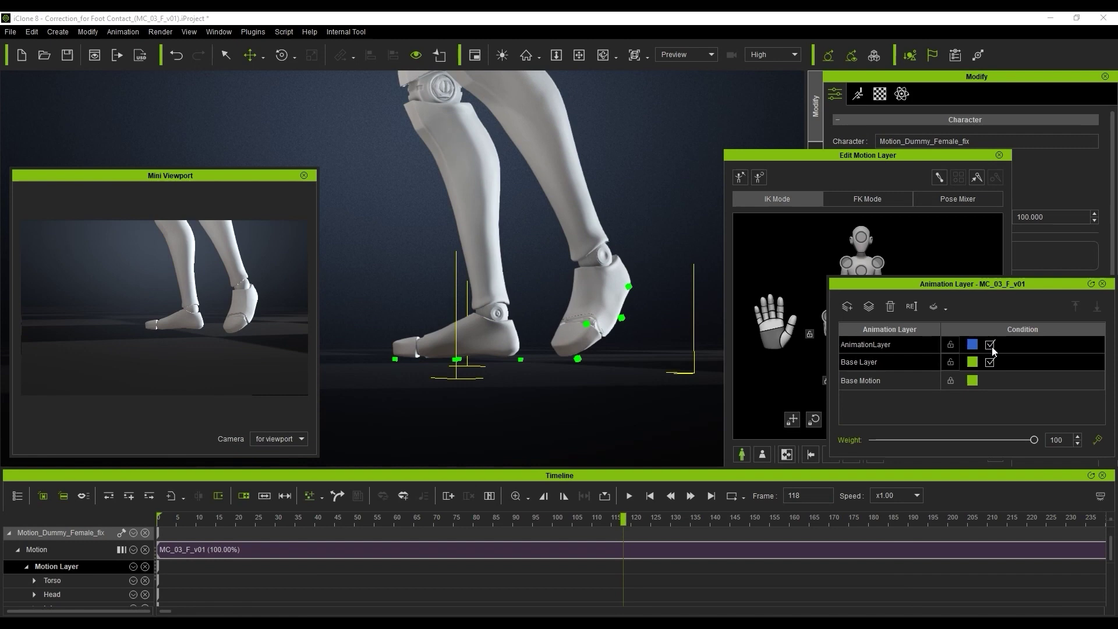
- Toggle the animation layers off and on at frame 167 to compare the feet, leaving them disabled
click(993, 348)
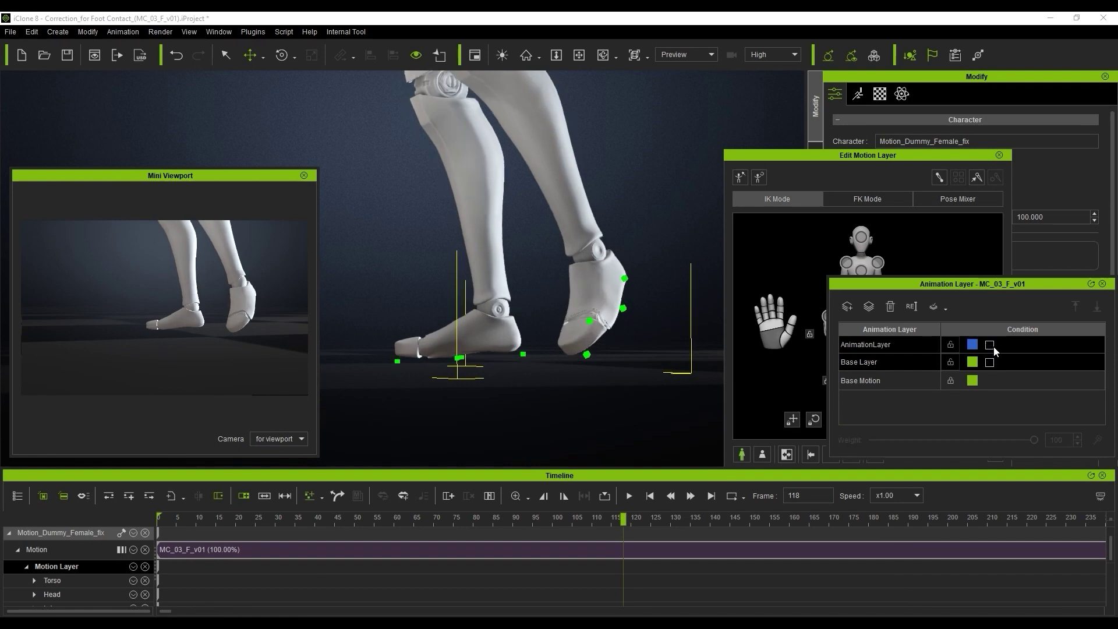
click(990, 345)
drag(624, 519, 833, 526)
click(992, 347)
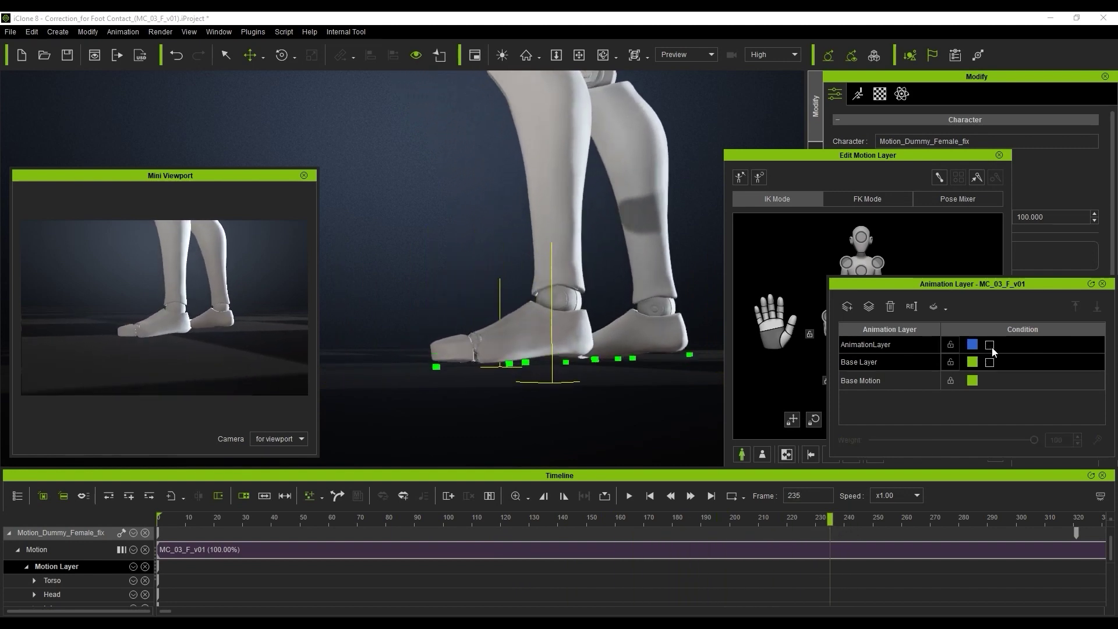
middle_drag(664, 396, 553, 330)
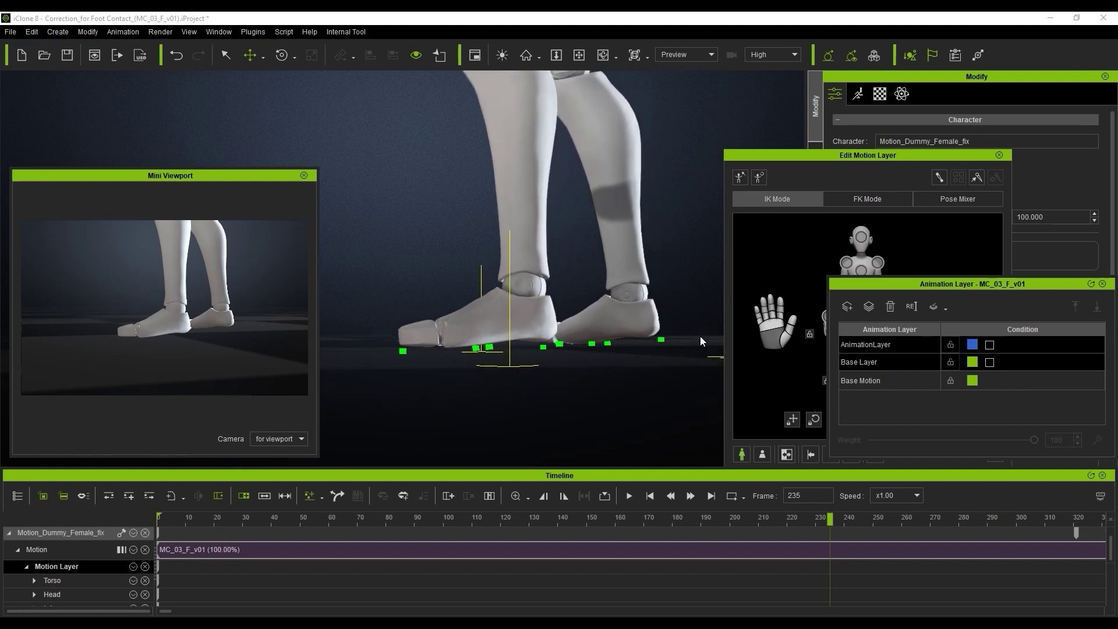
- Re-enable the AnimationLayer and Base Layer so the hip correction stays active
click(990, 346)
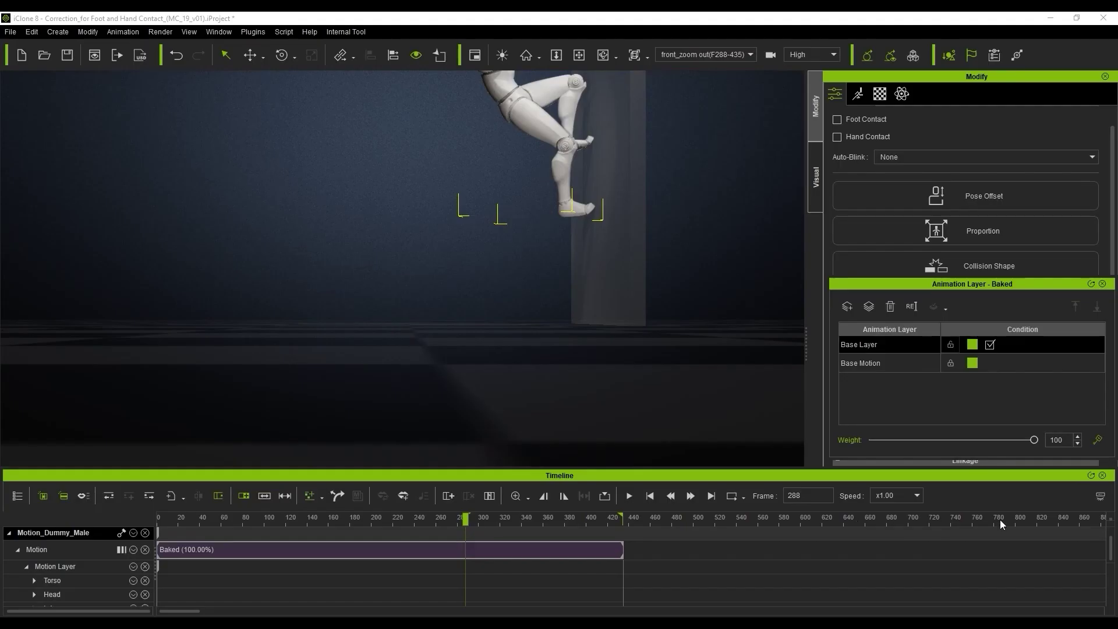
- Play the fall, turn on Foot Contact, and open Edit Motion Layer at frame 324
key(space)
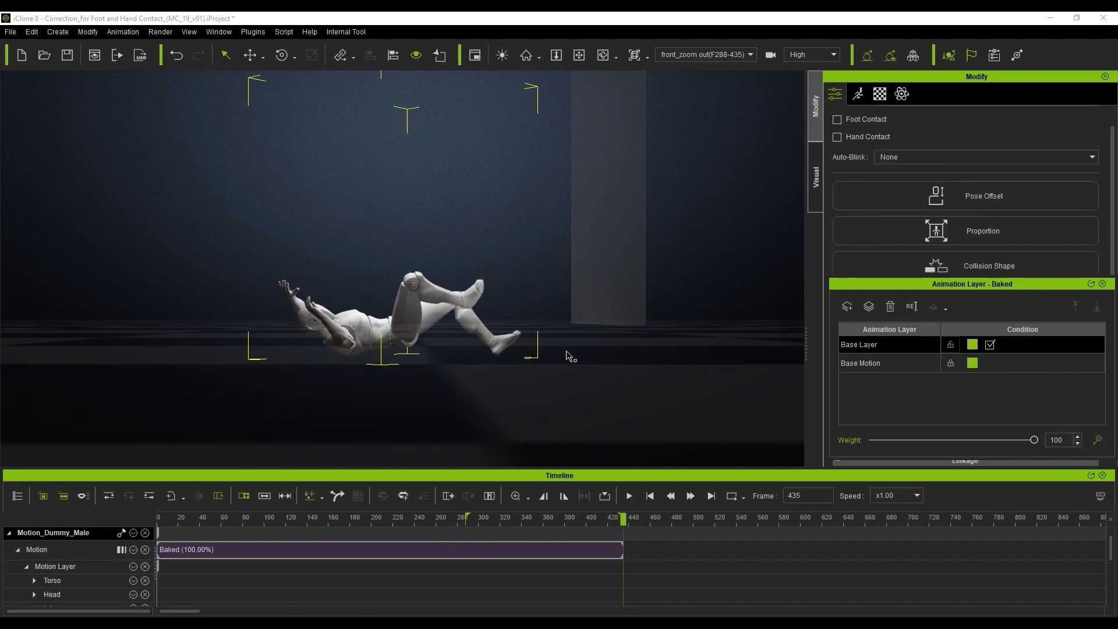
click(839, 120)
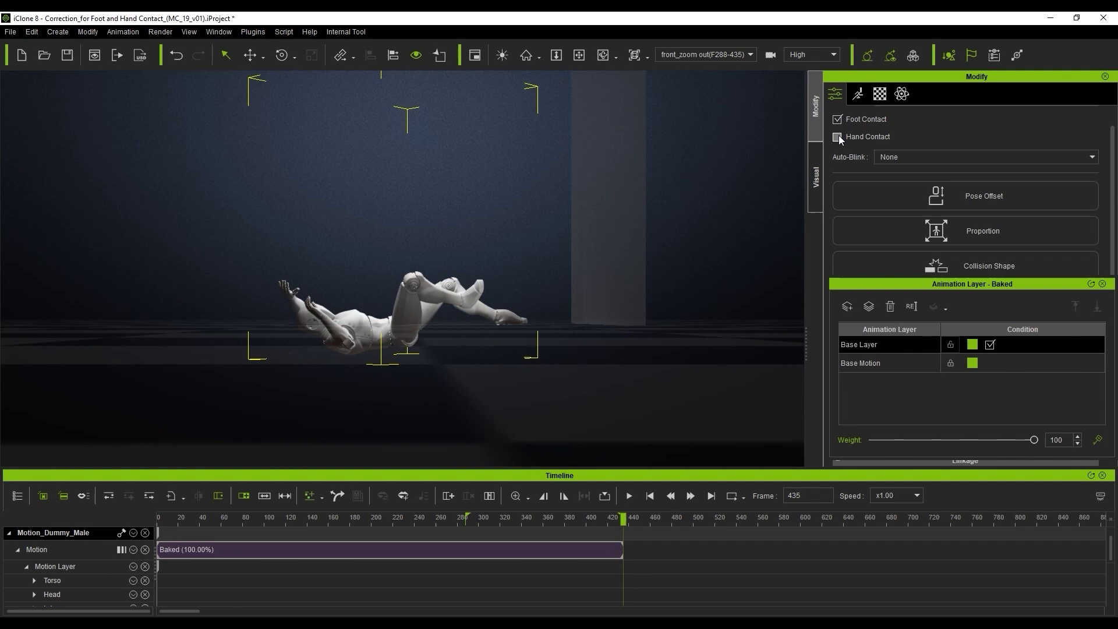
double_click(468, 336)
drag(462, 519, 504, 525)
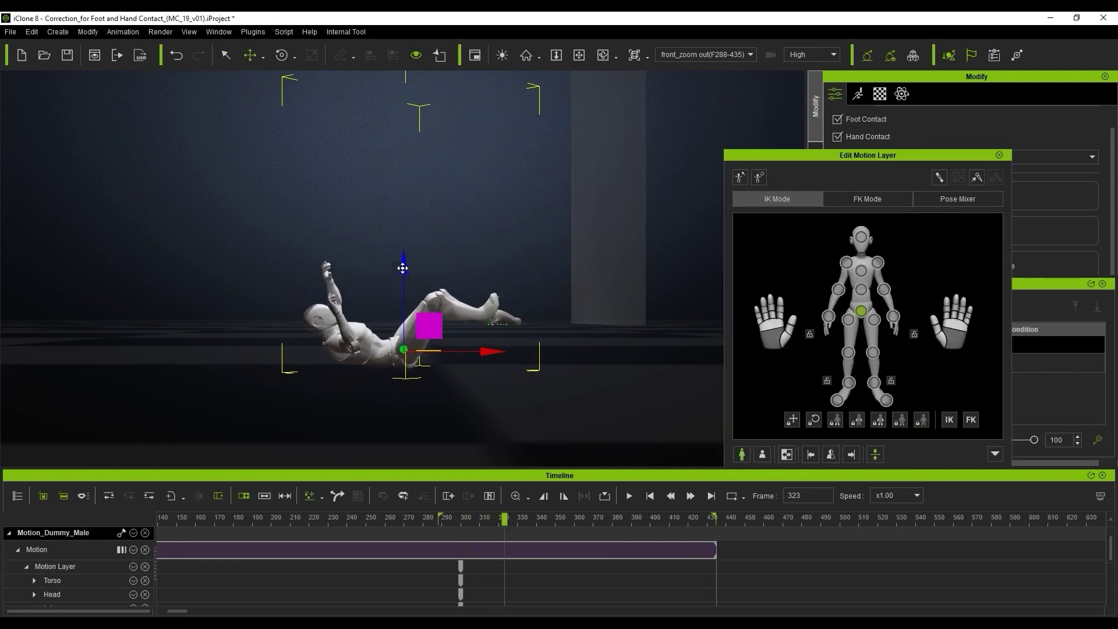
- Raise the dummy's hip and select the CC_Base_Waist and CC_Base_Spine02 bones
drag(401, 267, 410, 232)
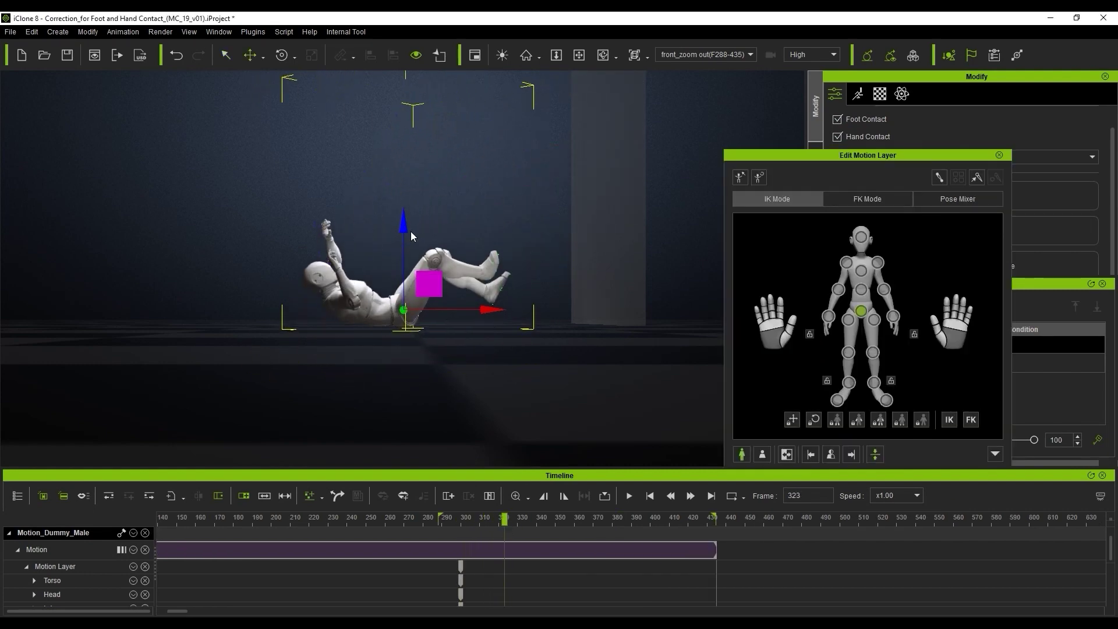
click(859, 199)
click(846, 271)
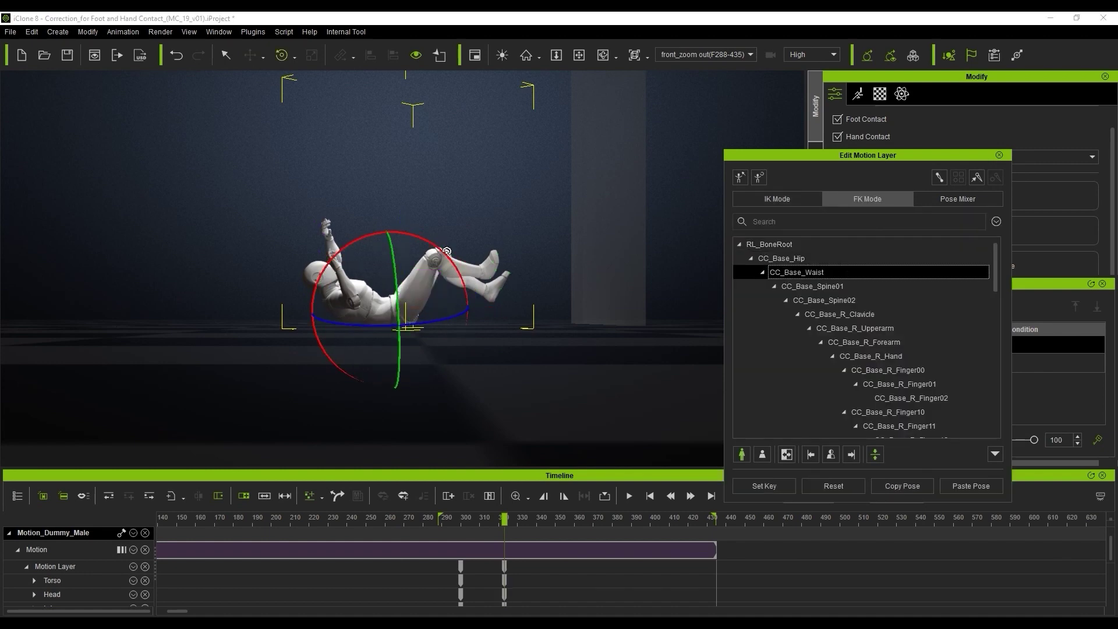
click(847, 301)
- At frame 340, lower the hips toward the floor in IK Mode, switch to FK Mode, and review
drag(494, 520, 644, 524)
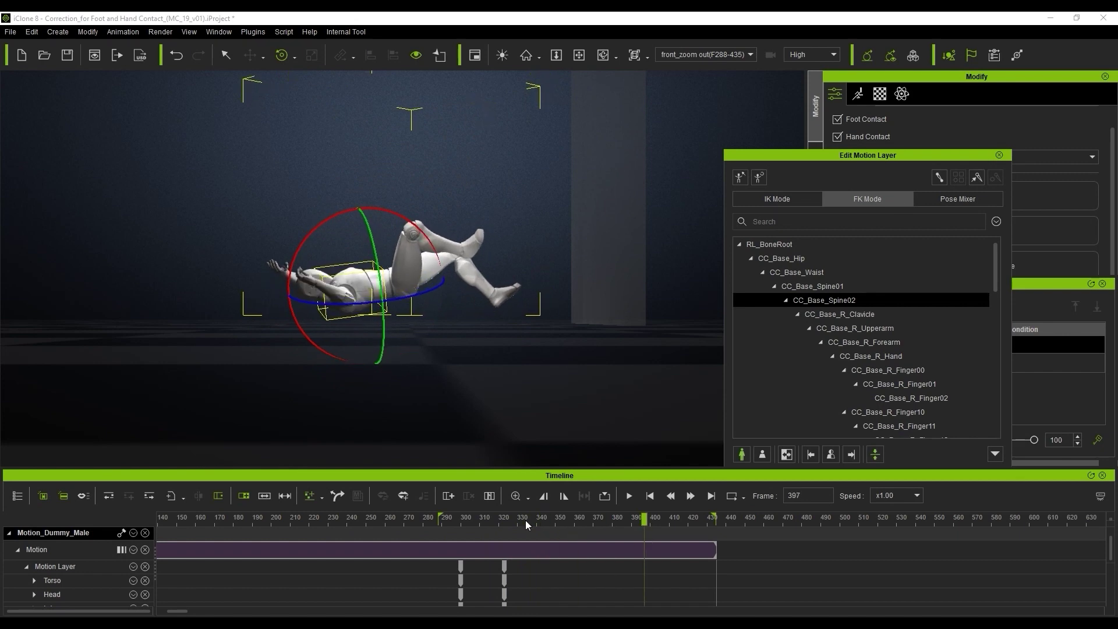
click(537, 524)
click(757, 201)
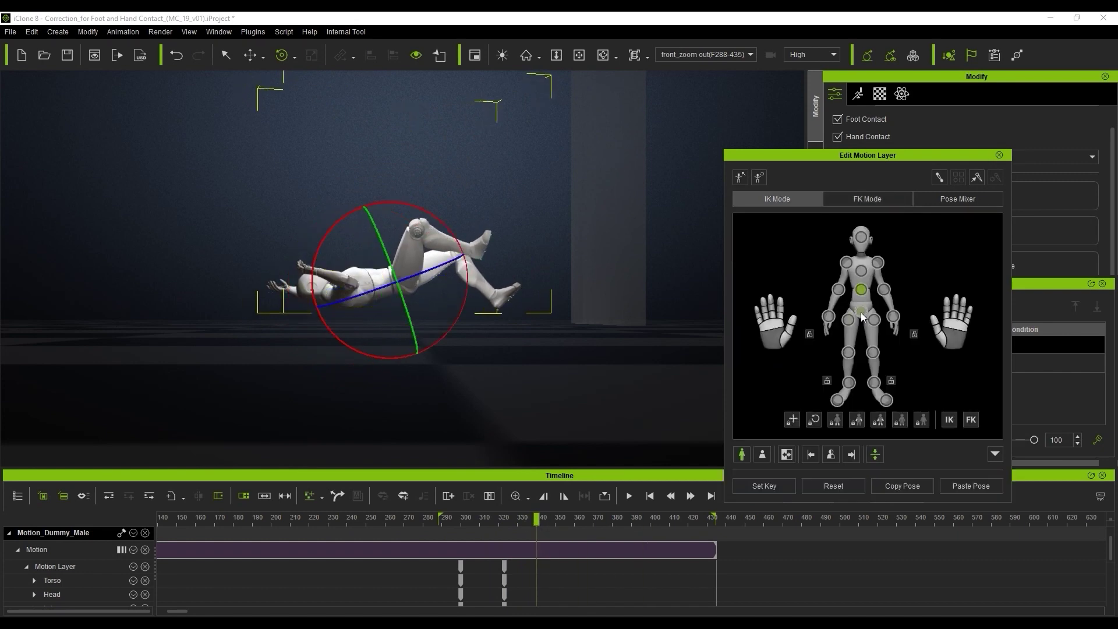
drag(403, 193, 403, 219)
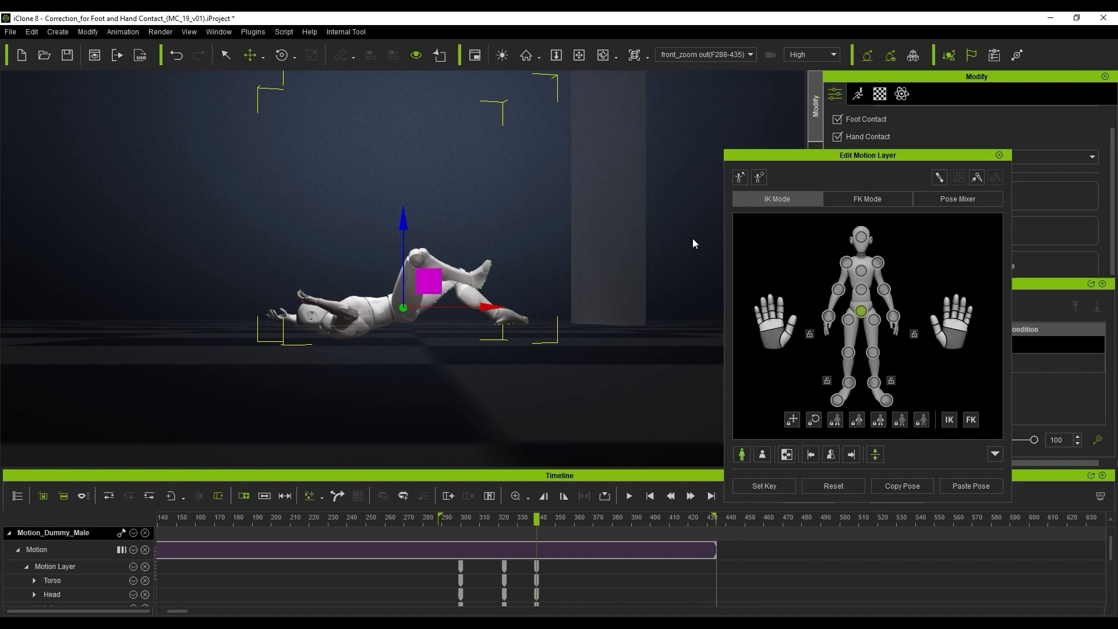
click(860, 201)
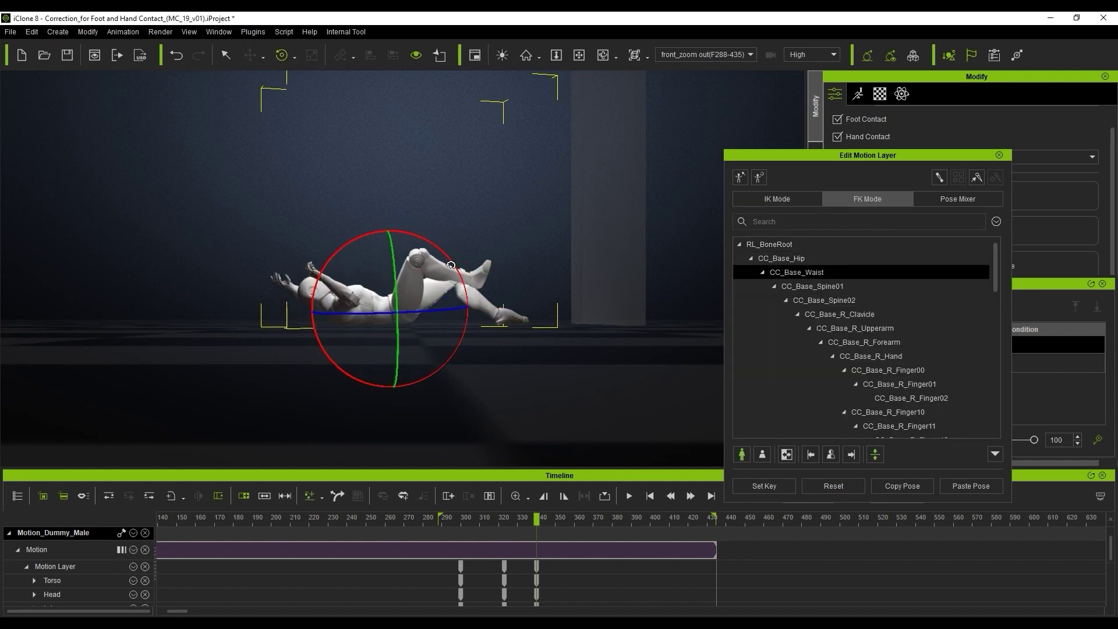
drag(474, 520, 610, 534)
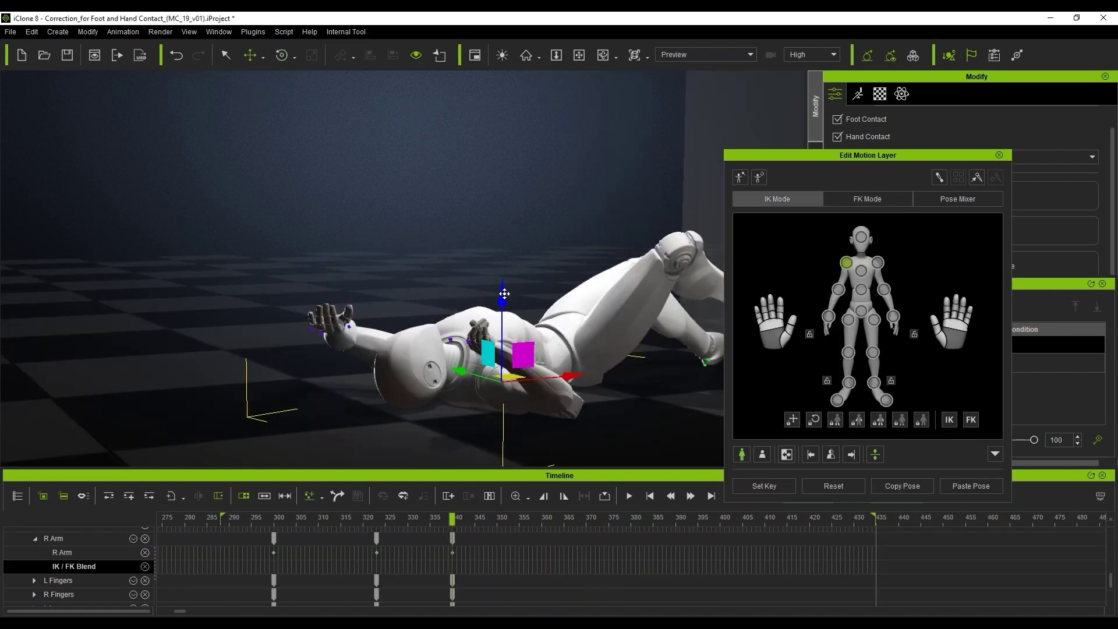
- Select the right hand effector in rotate mode and step to around frame 340
scroll(547, 298, up, 3)
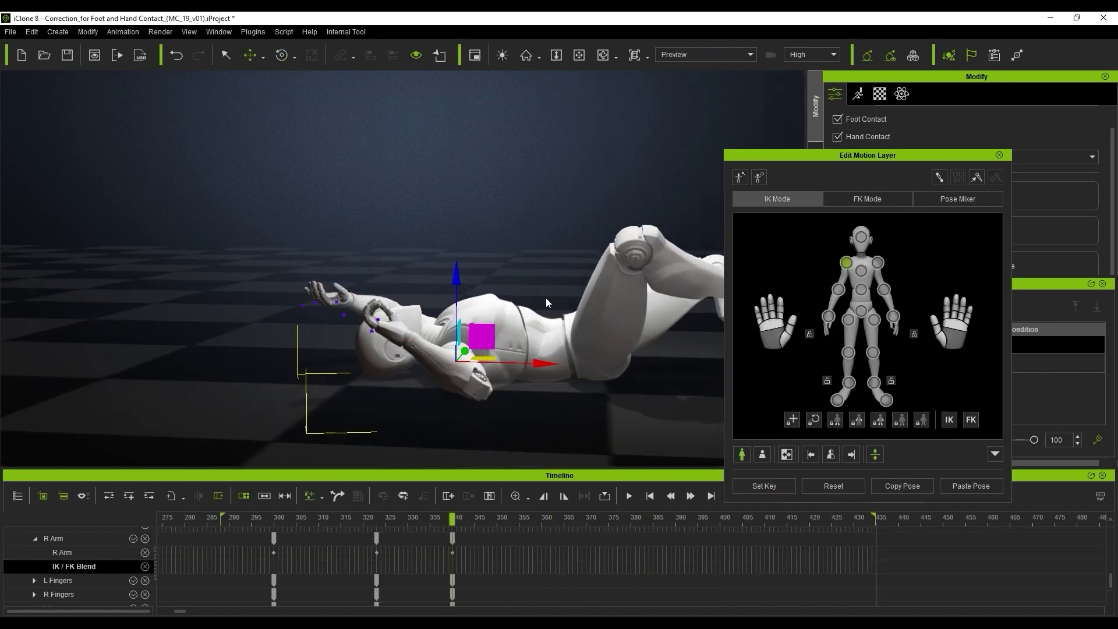
key(e)
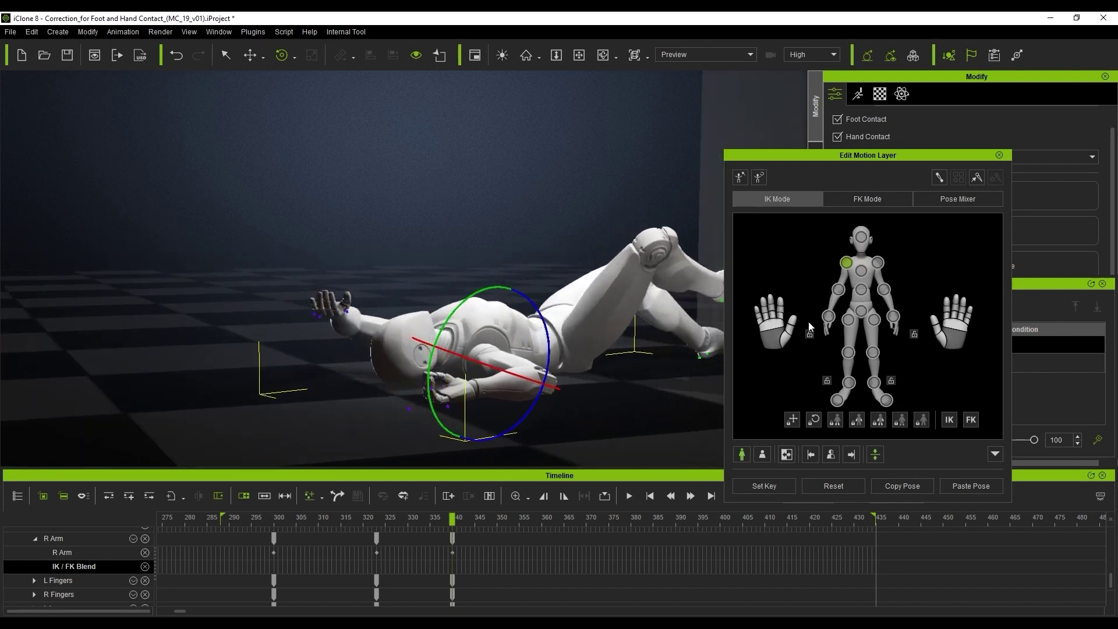
click(827, 316)
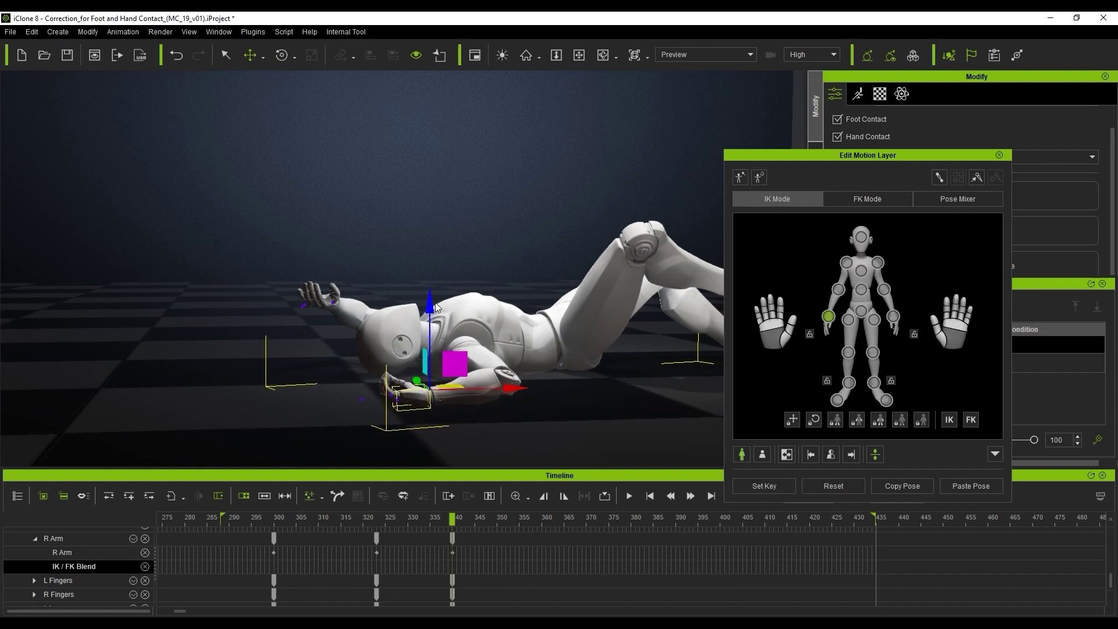
drag(441, 519, 587, 538)
- Key the right hand on the floor at frames 370 and 435, then scrub back to review
click(828, 317)
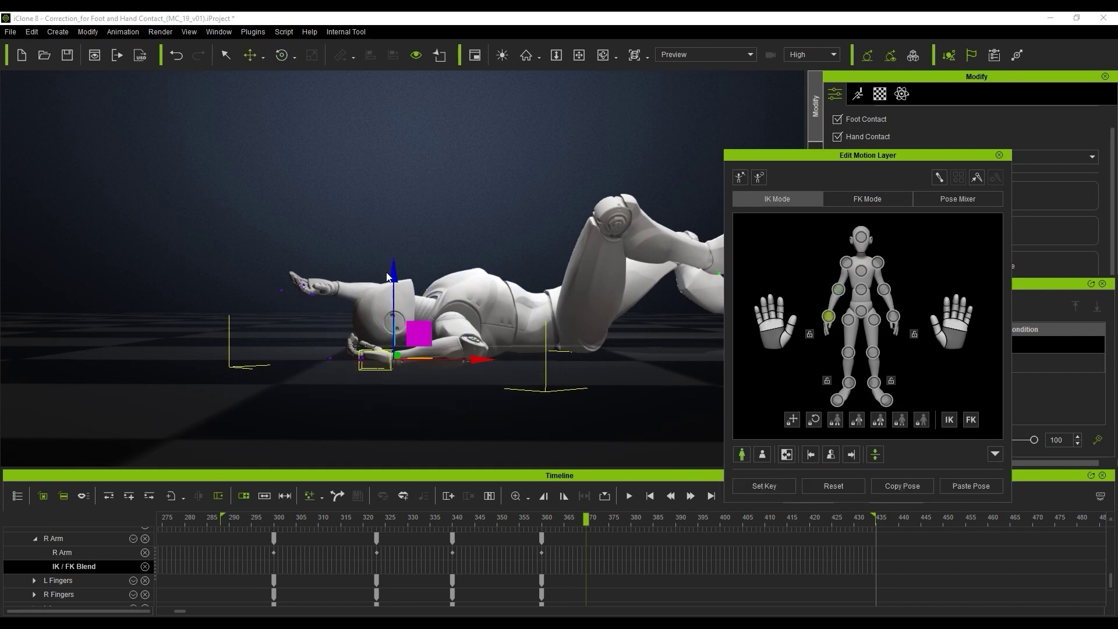
drag(506, 520, 618, 528)
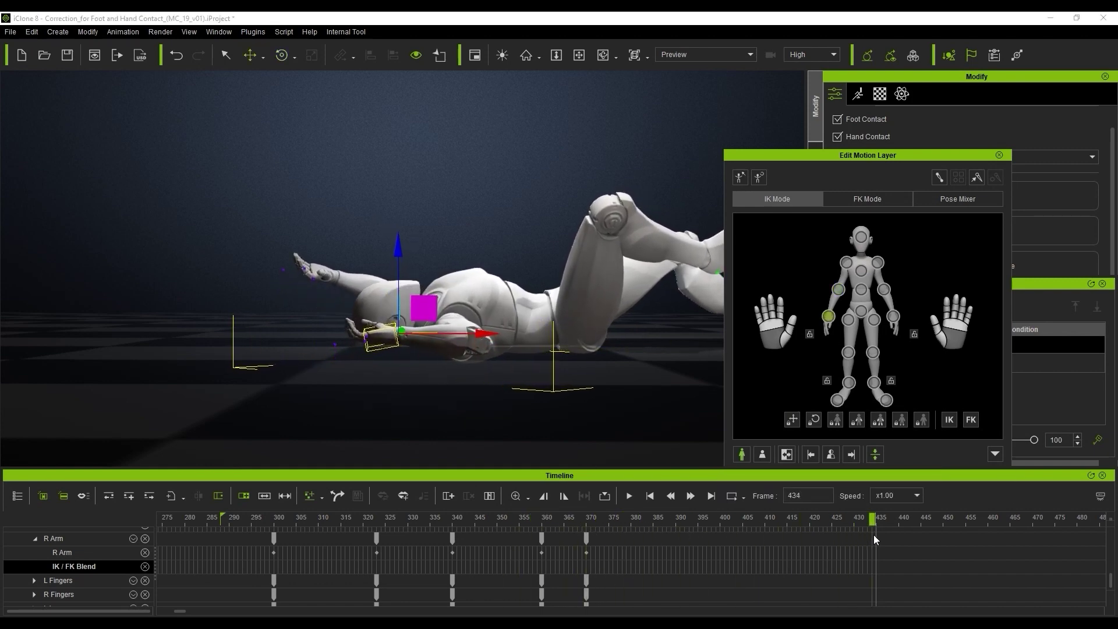
drag(874, 535, 877, 534)
drag(399, 256, 473, 263)
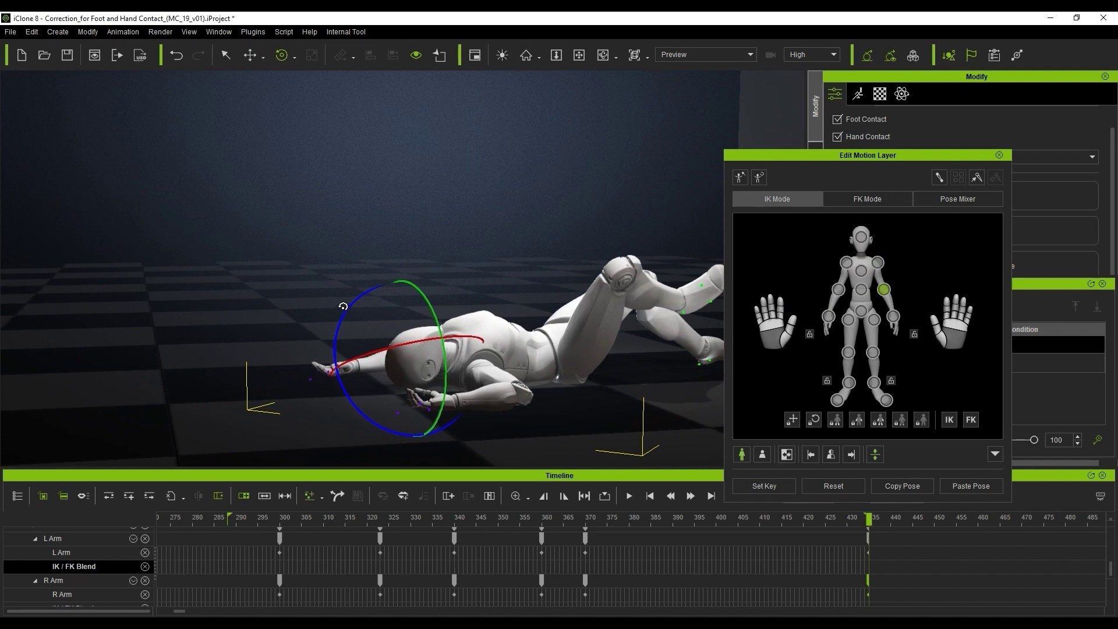
right_drag(343, 306, 496, 327)
drag(271, 517, 792, 560)
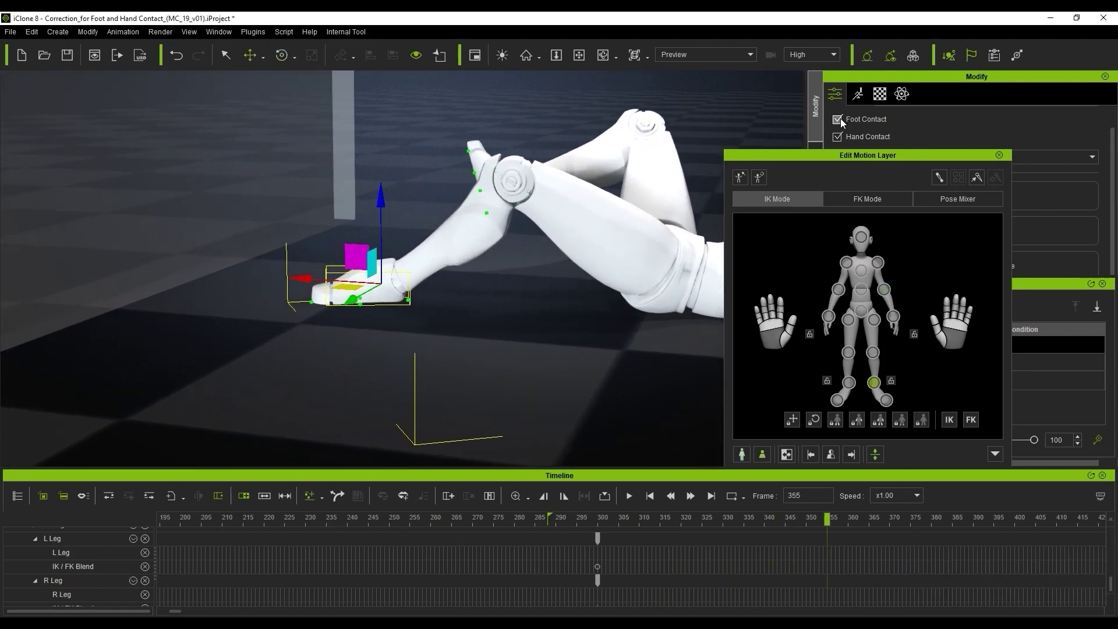
- Toggle Foot Contact off and back on while scrubbing to compare the legs
click(838, 119)
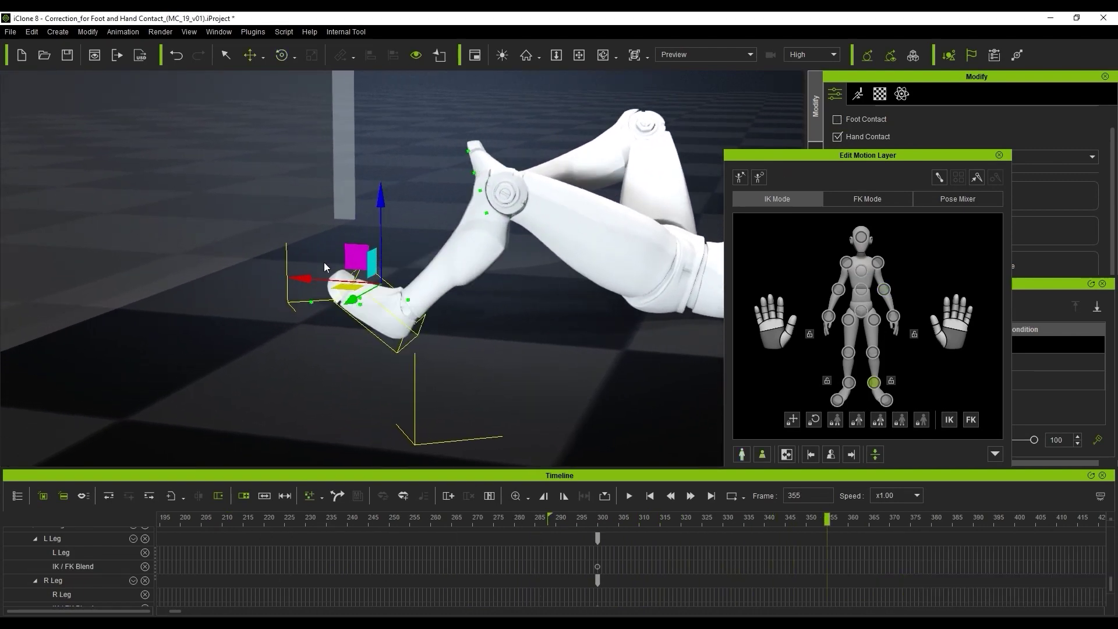
drag(827, 527, 797, 530)
click(837, 119)
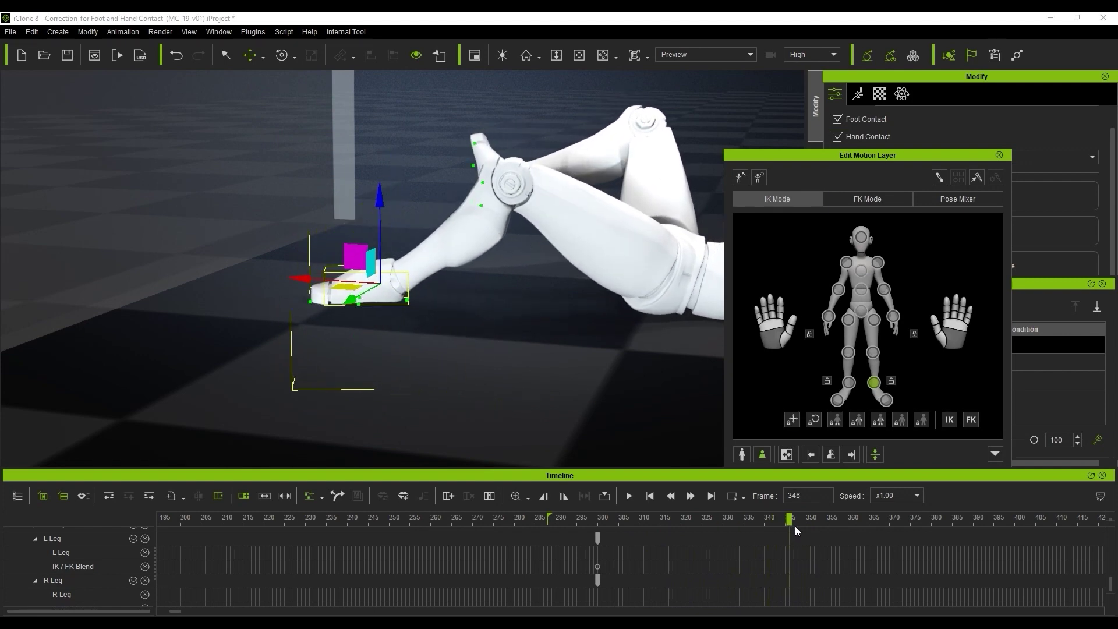
- Reposition the left foot at frame 346, select the left knee, and view the leg from a low angle
drag(384, 203, 408, 202)
click(517, 170)
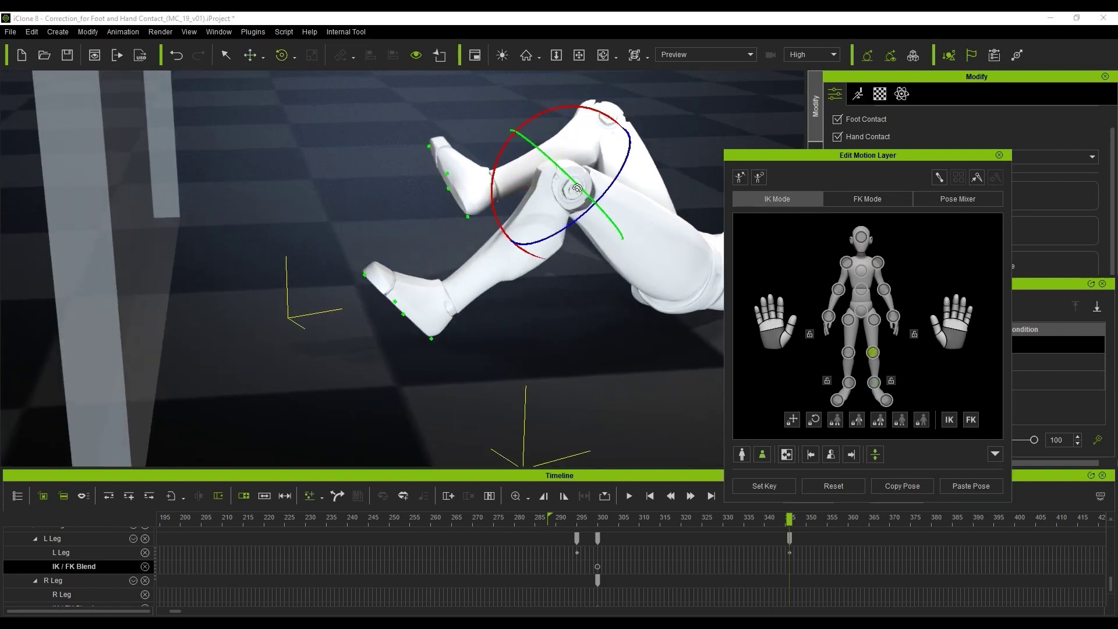
right_drag(563, 182, 576, 245)
scroll(575, 296, up, 2)
drag(789, 517, 927, 533)
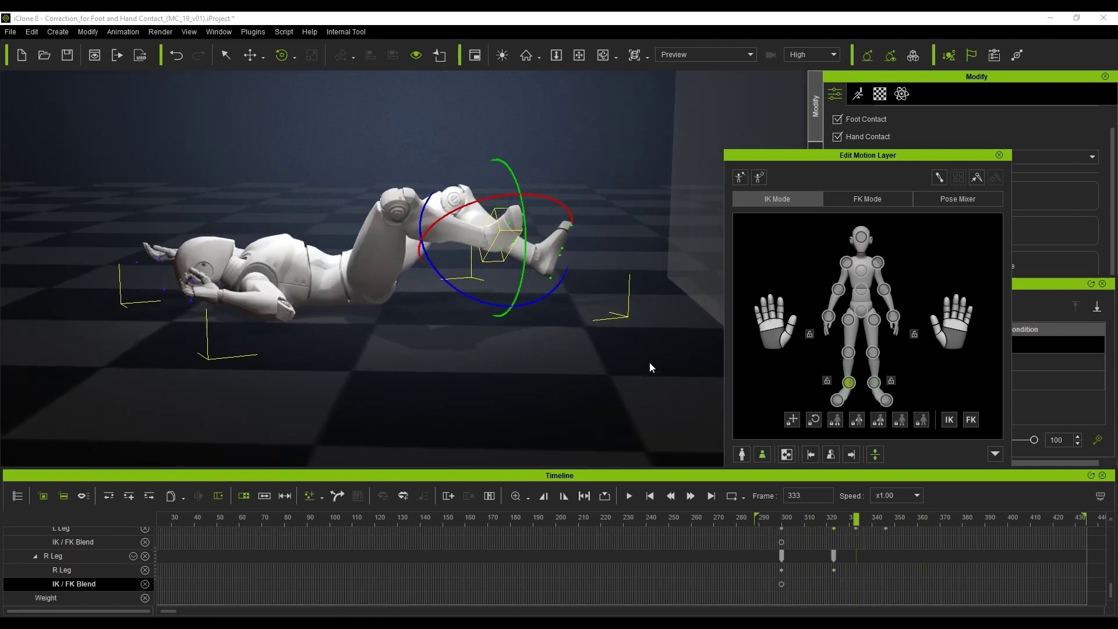
- Slide the right foot forward along X and rotate the right thigh to lift the leg
key(w)
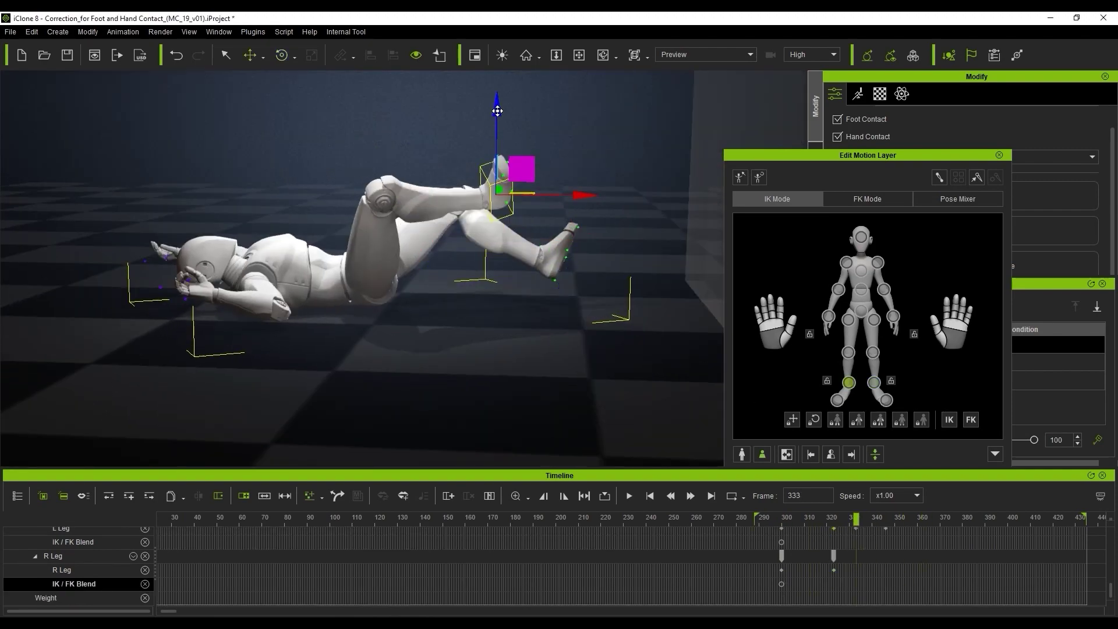
drag(571, 191, 606, 191)
click(848, 320)
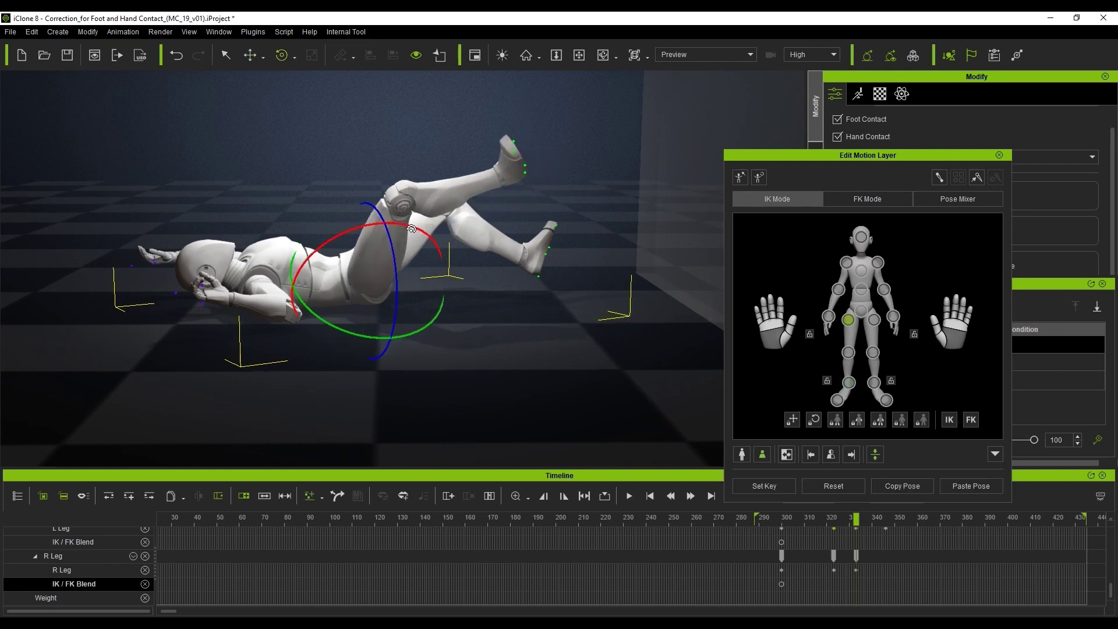
drag(457, 192, 462, 177)
drag(596, 157, 619, 168)
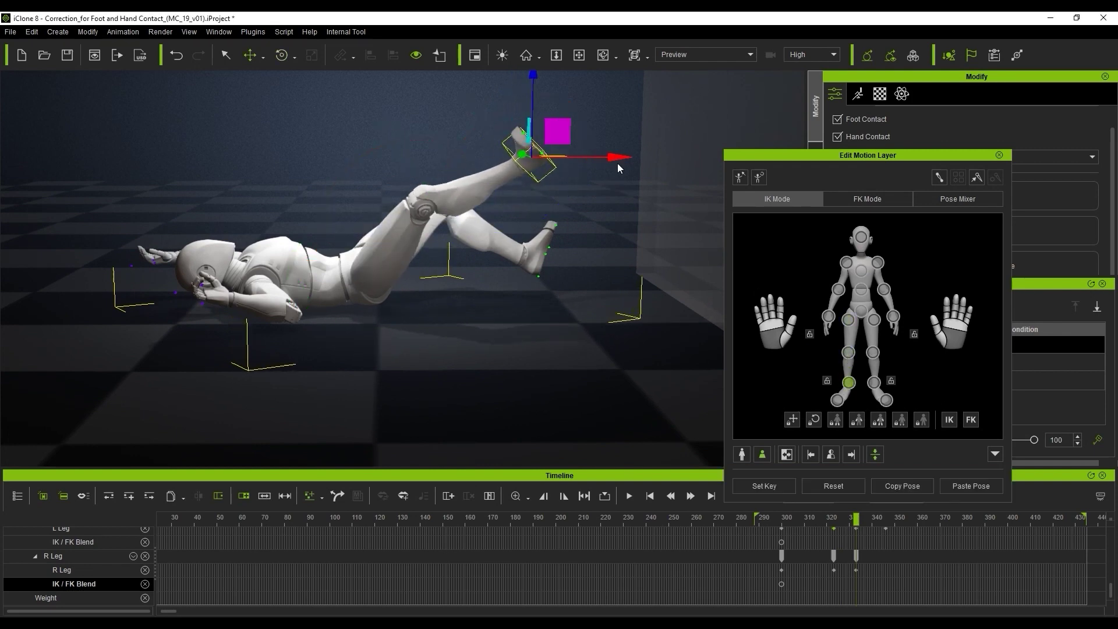
- At frame 355, lower the right foot onto the floor and stretch it further forward
drag(782, 521, 906, 524)
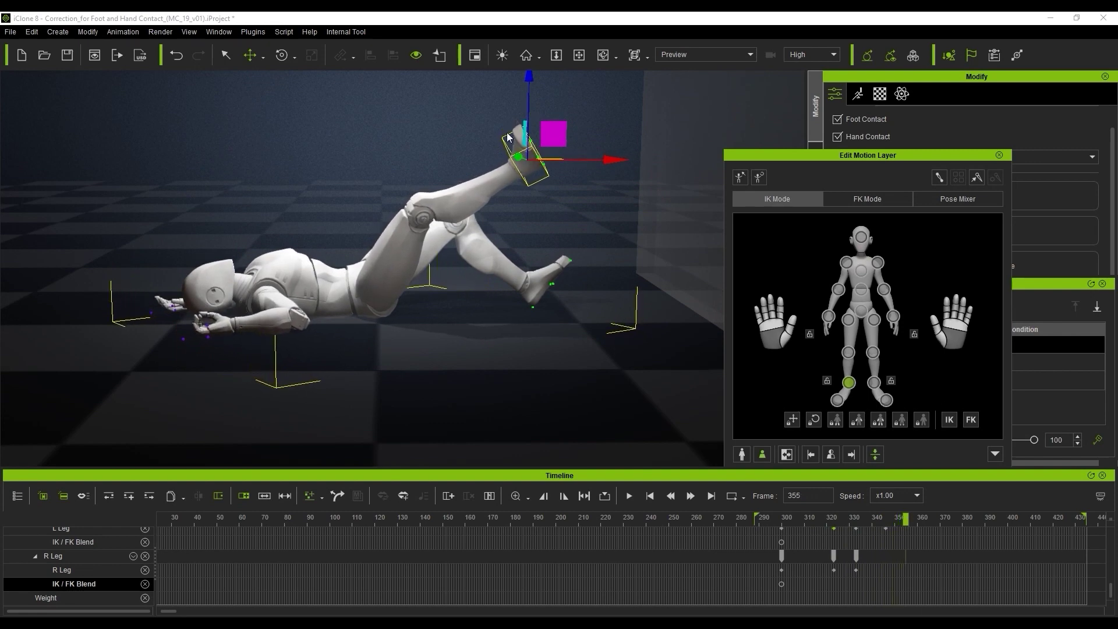
drag(532, 82, 536, 232)
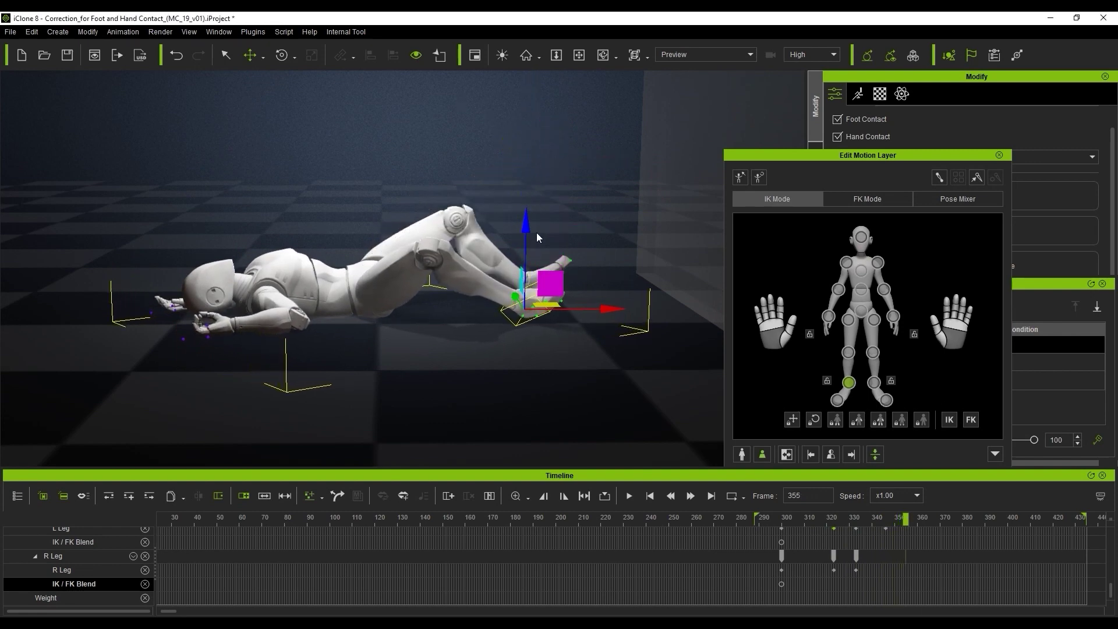
drag(613, 303, 661, 305)
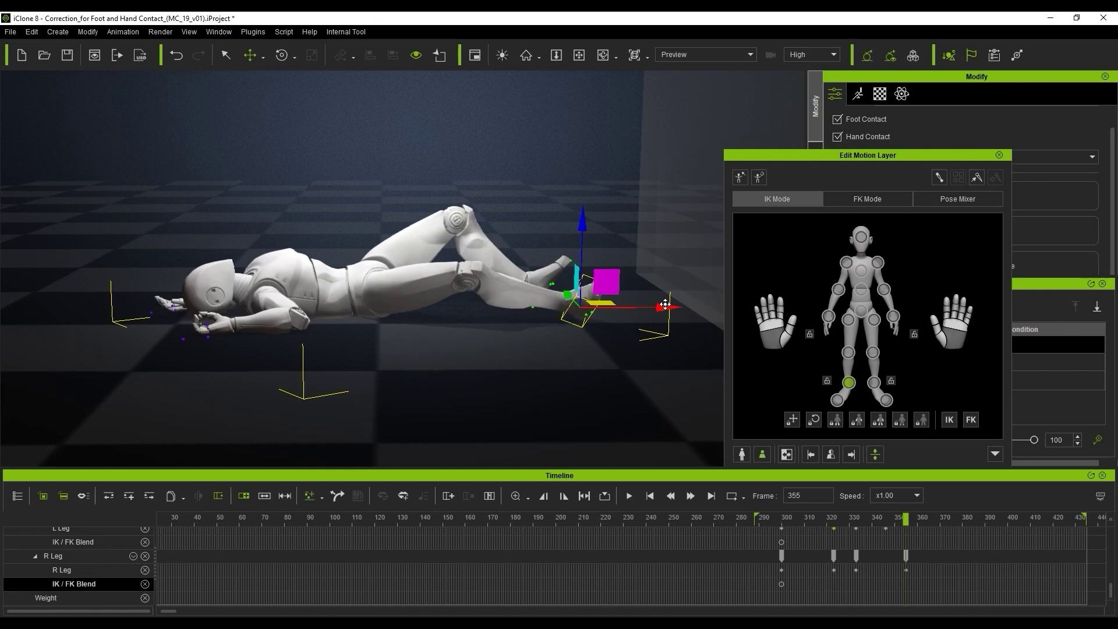